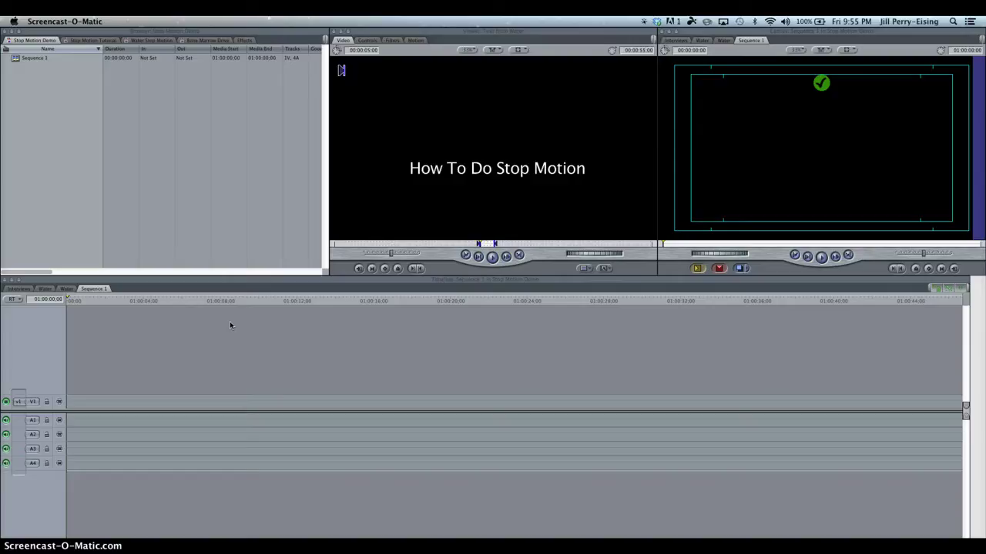
- Import the Water Pics folder, found by searching 'water', into the Stop Motion Demo project
click(74, 98)
click(91, 21)
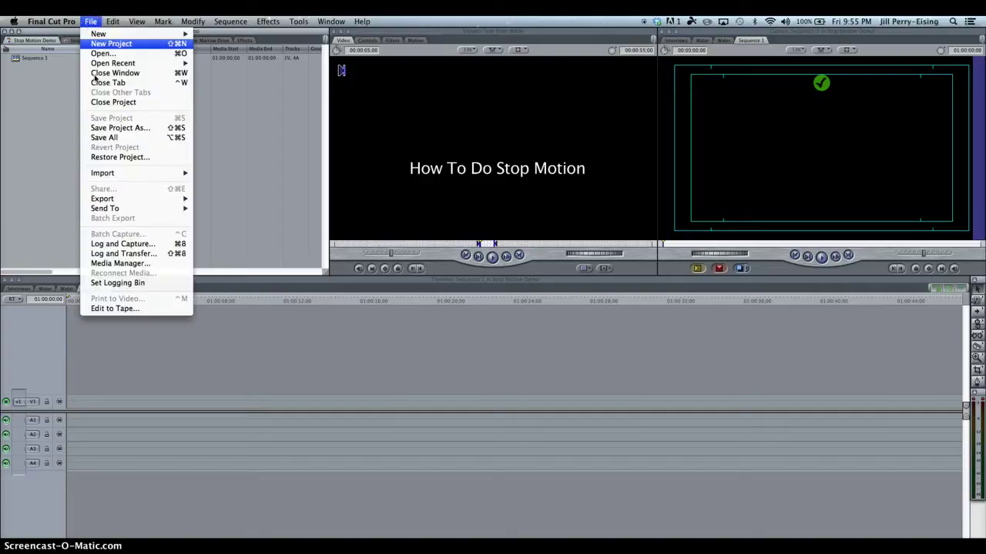
mouse_move(124, 174)
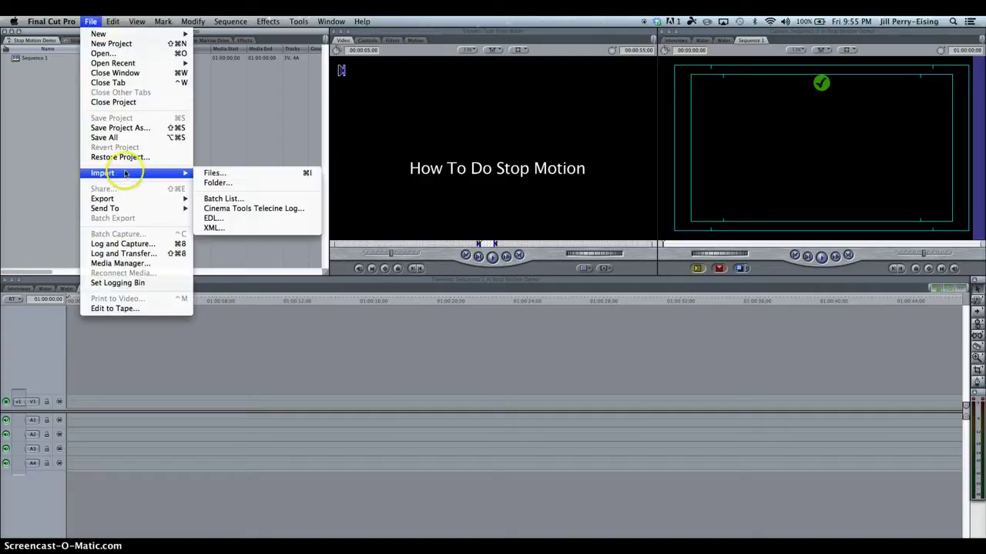
click(224, 186)
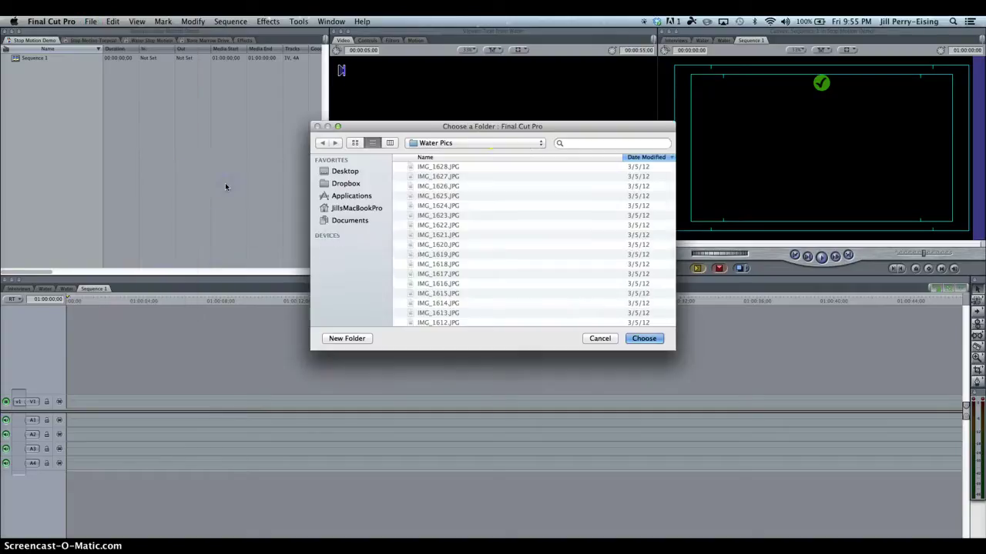
click(576, 143)
text(wat)
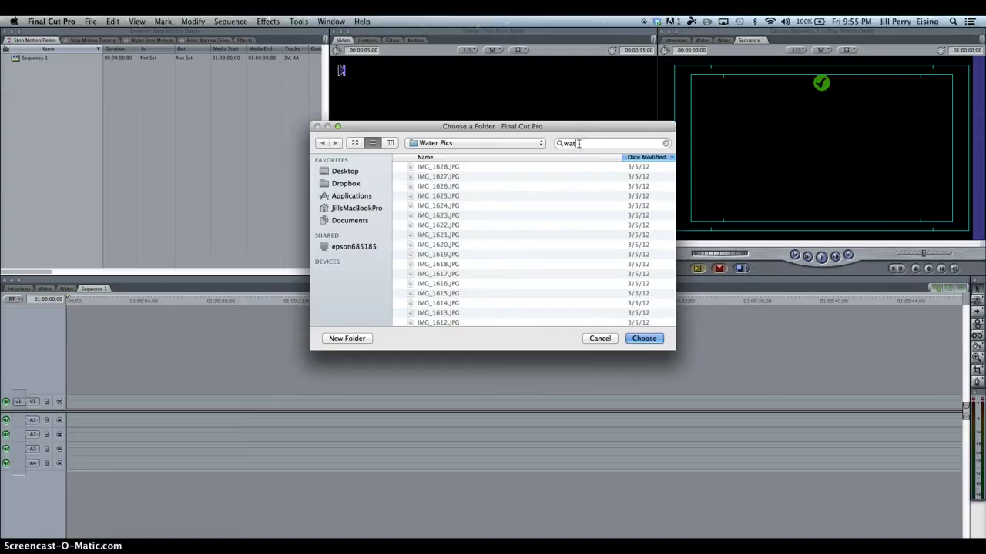
text(er)
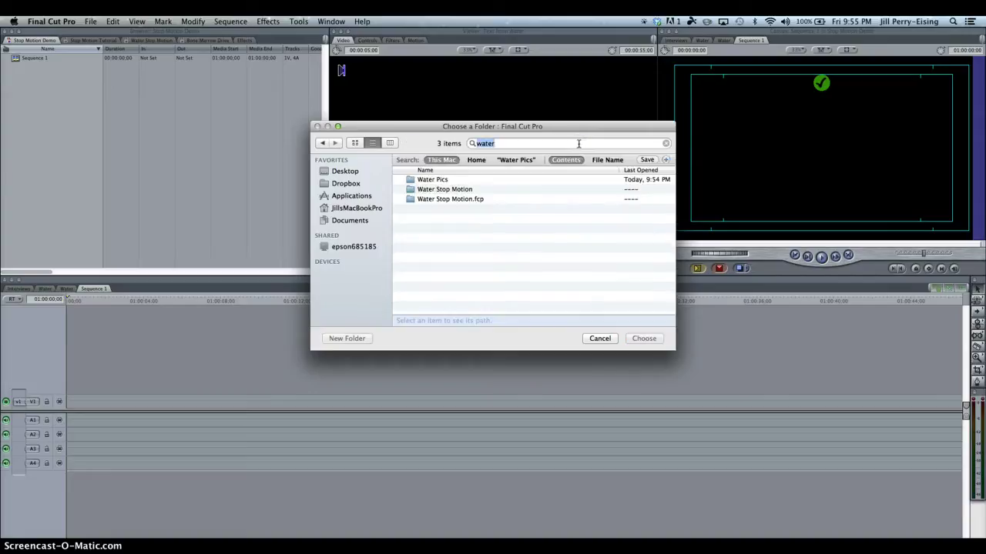
click(428, 179)
click(649, 345)
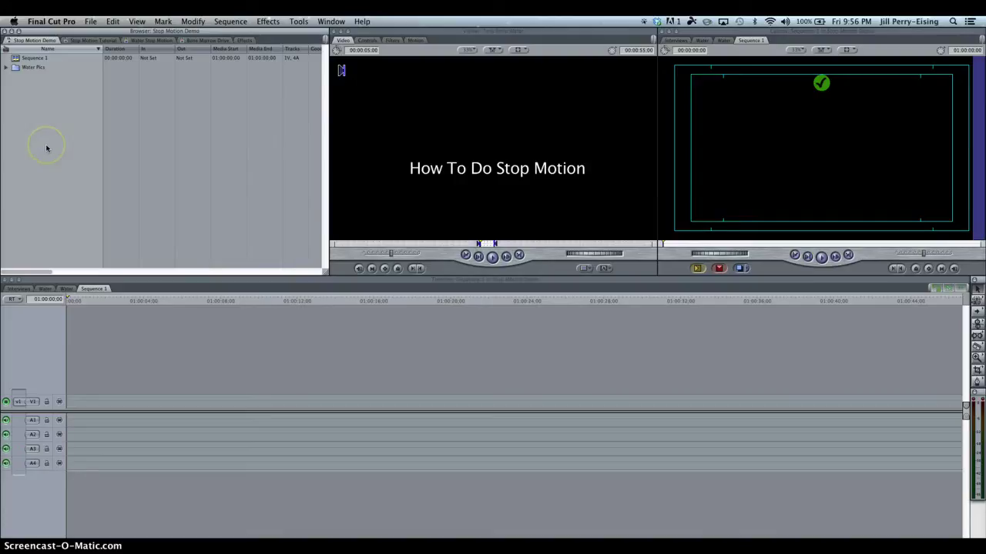
- Open the Water Pics bin and drag photos IMG_1612 through IMG_1628 onto track V1
click(34, 69)
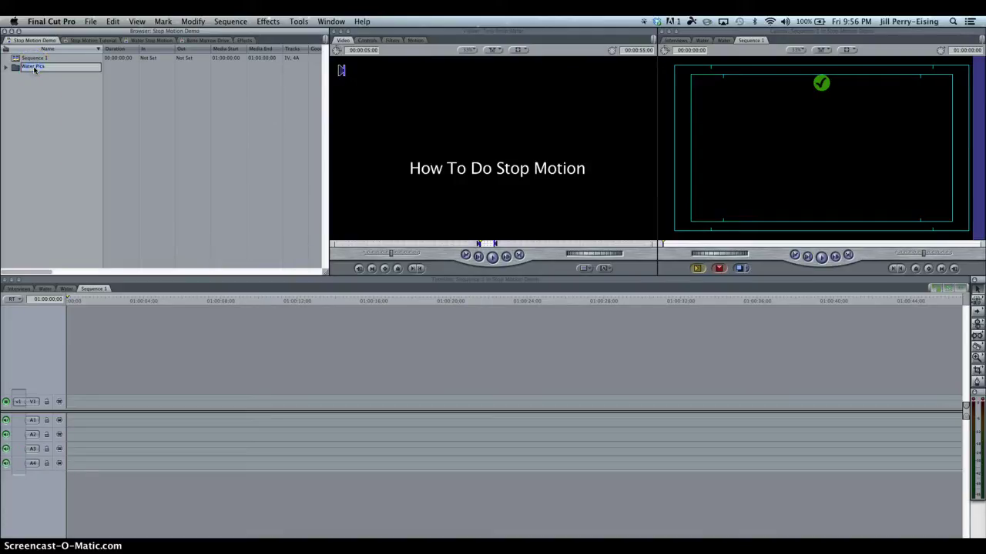
click(41, 98)
double_click(35, 68)
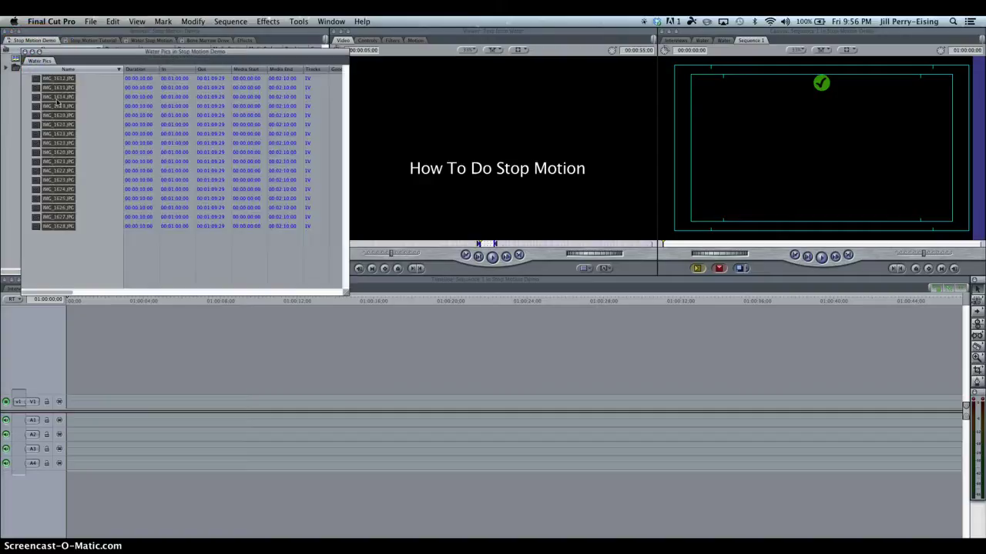
click(68, 182)
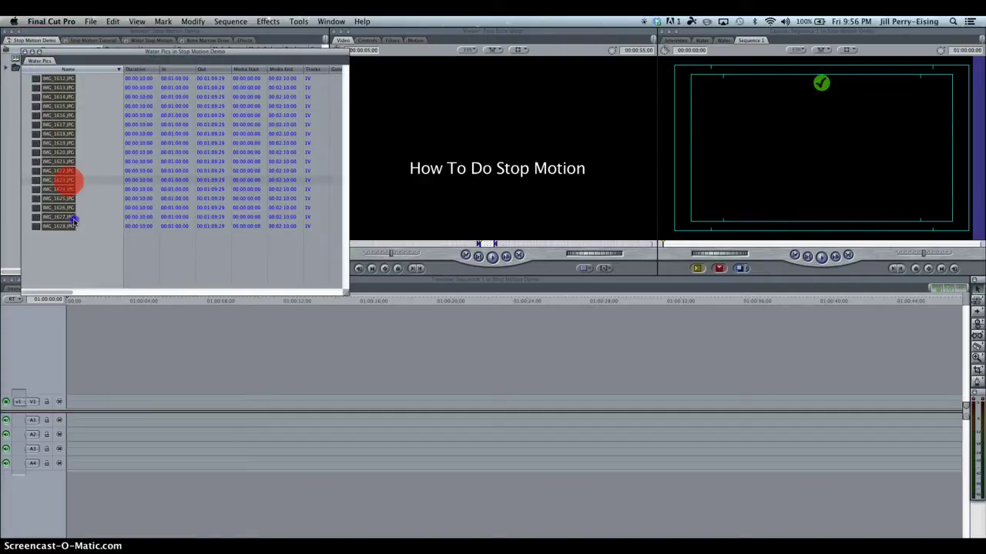
drag(73, 221, 71, 399)
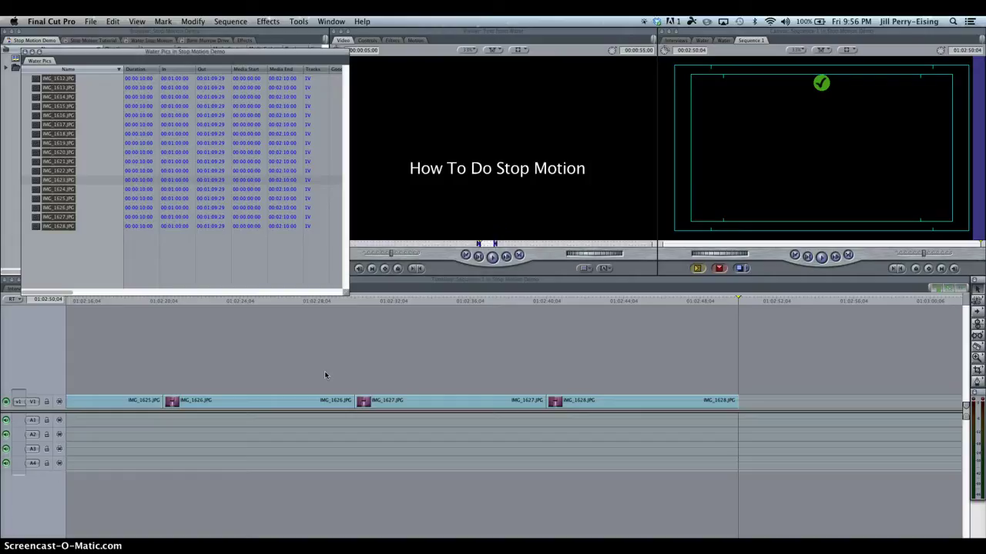
click(323, 359)
- Play the photo sequence from the start, stop it, and select every timeline clip
click(391, 300)
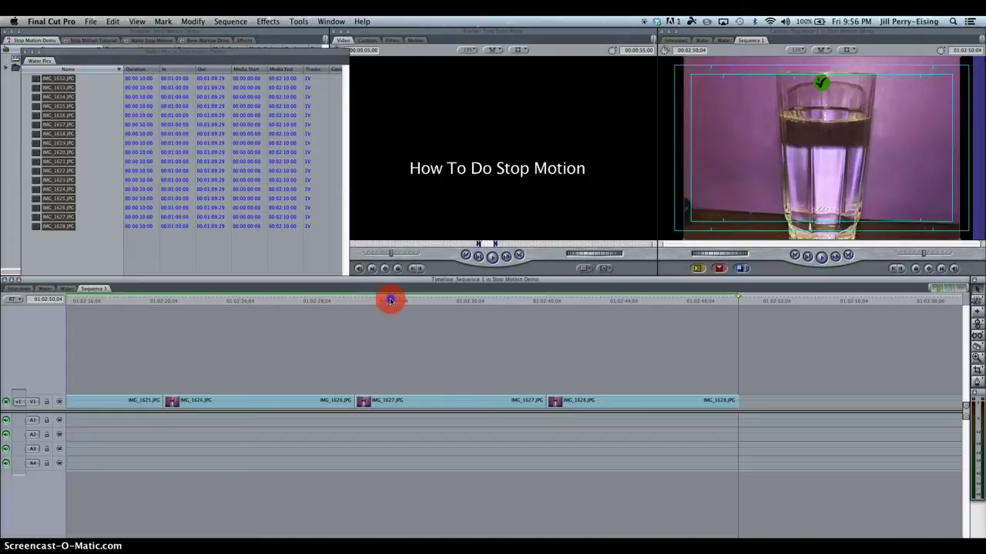
key(Home)
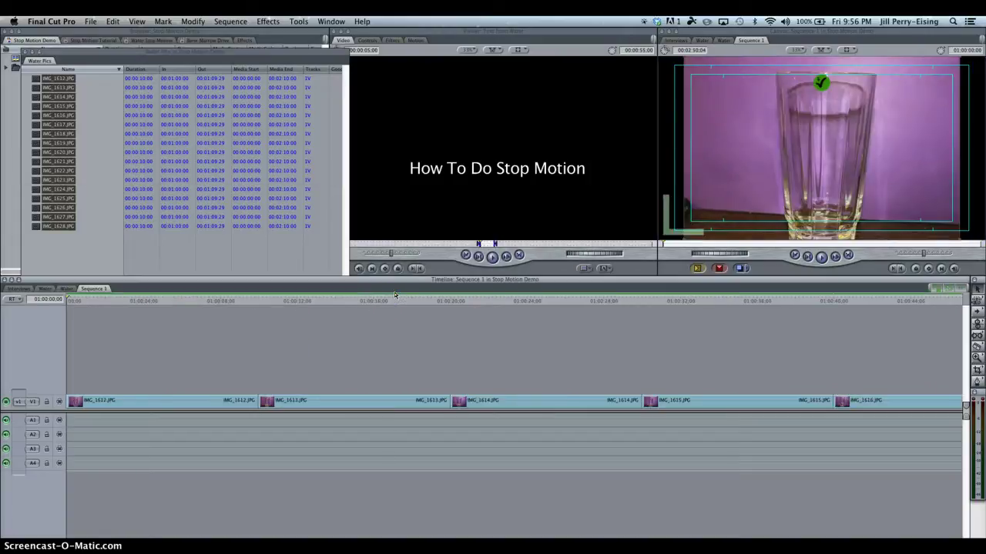
key(space)
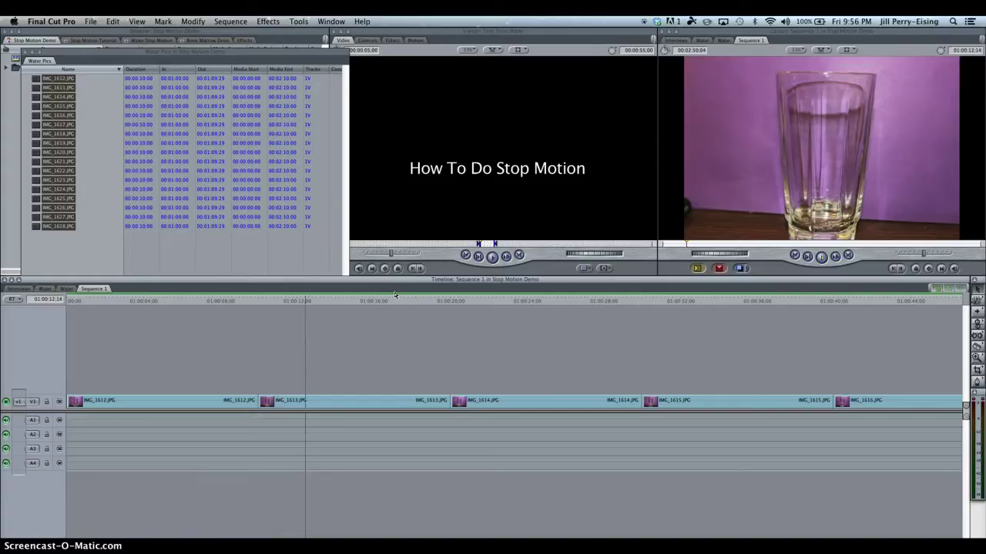
click(405, 368)
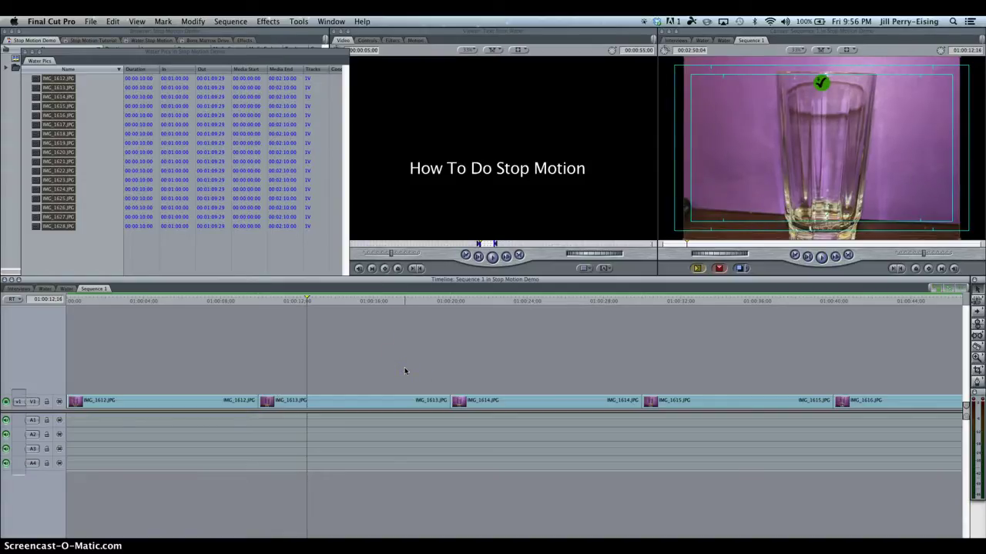
key(super+a)
- Delete the selected clips, close the Water Pics bin window and cut the bin from the project
key(Delete)
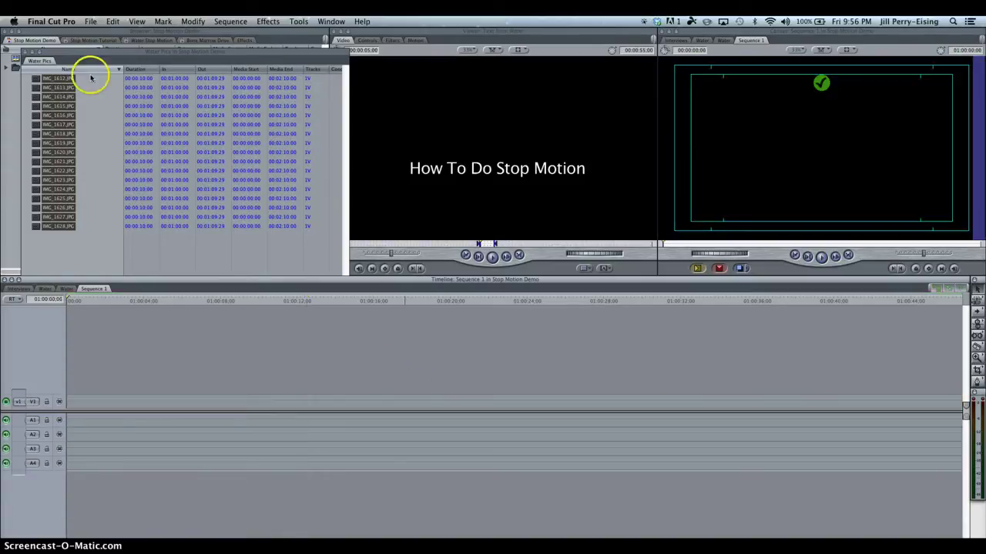
click(24, 53)
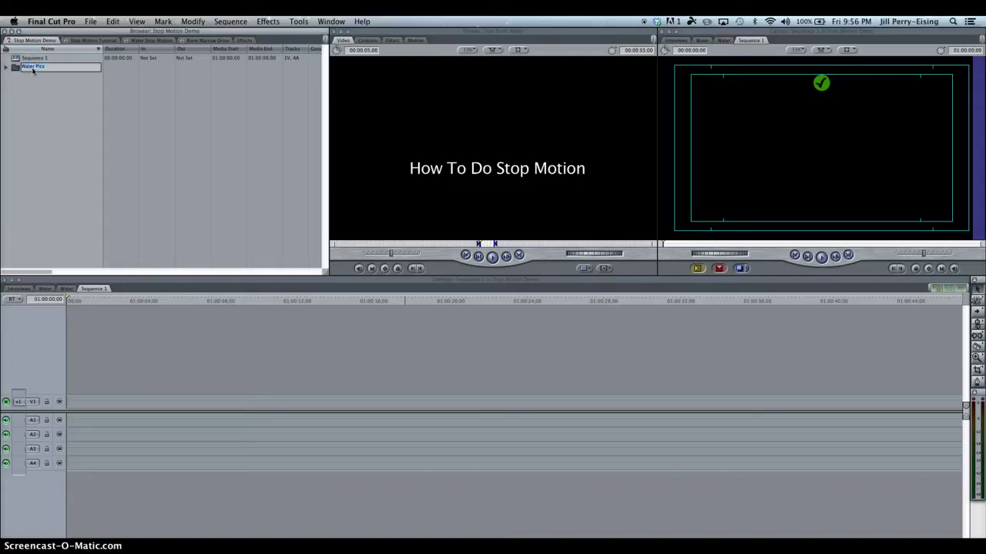
click(36, 66)
right_click(37, 66)
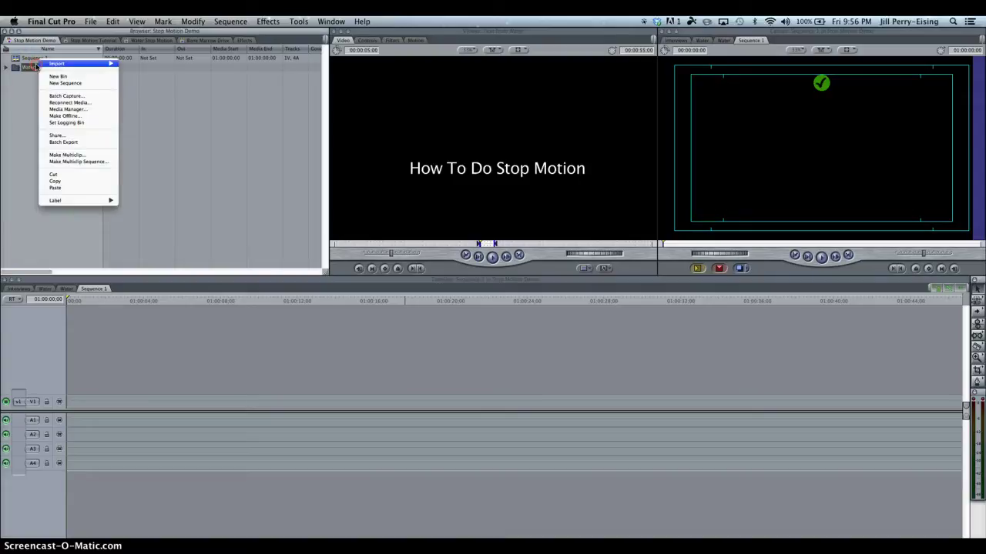
click(47, 180)
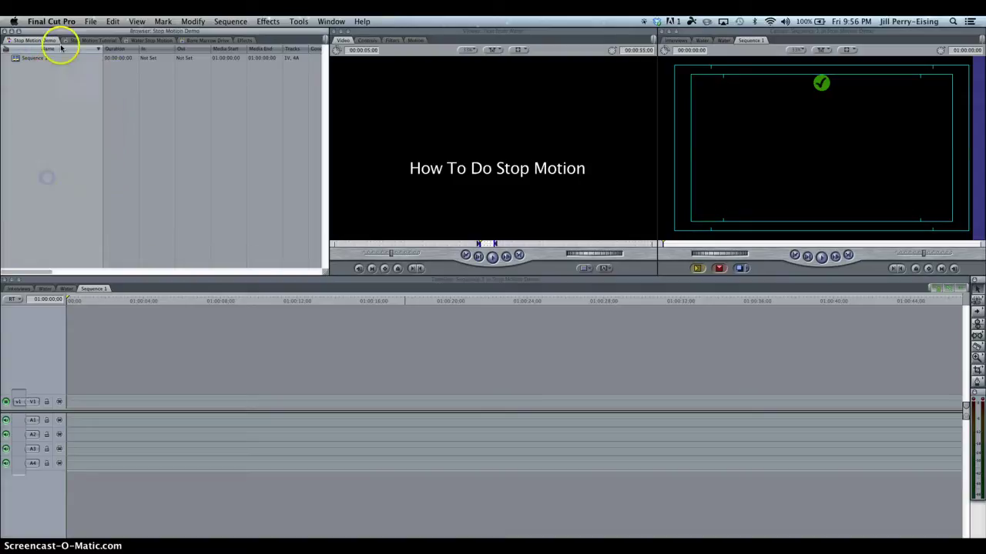
- Save all open projects with File > Save All
click(90, 21)
mouse_move(116, 174)
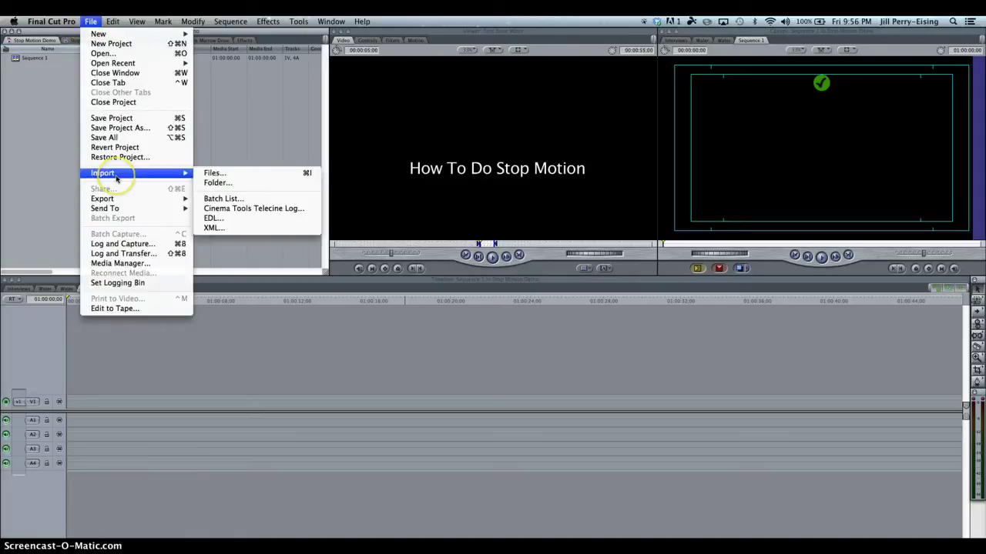
click(119, 138)
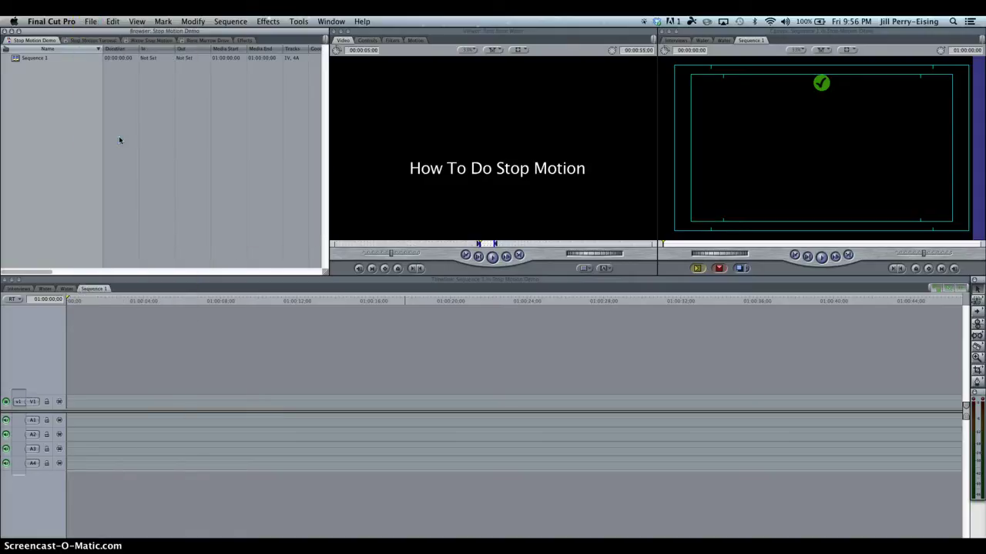
- Set the Editing preference Still/Freeze Duration to 00:00:00:08 instead of 00:00:10:00
click(60, 22)
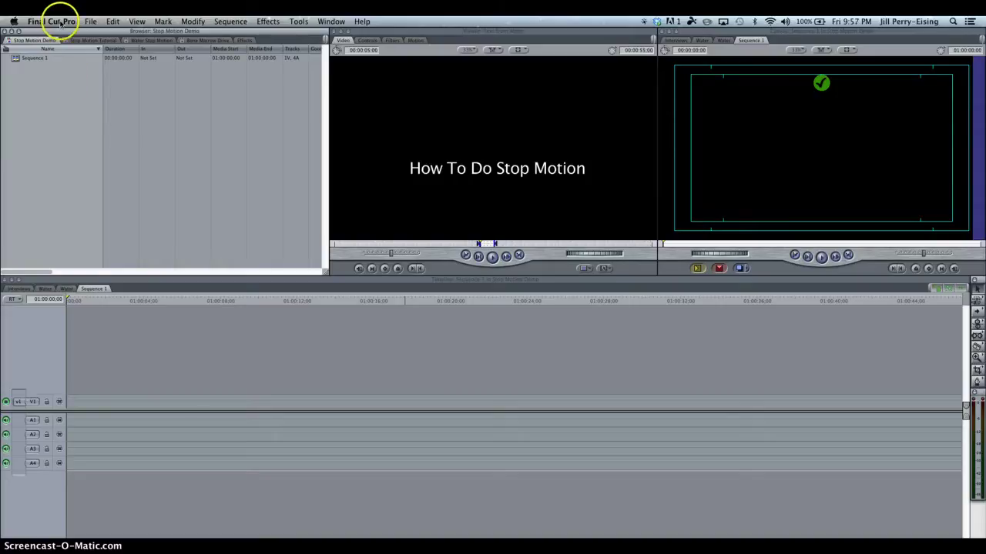
click(60, 22)
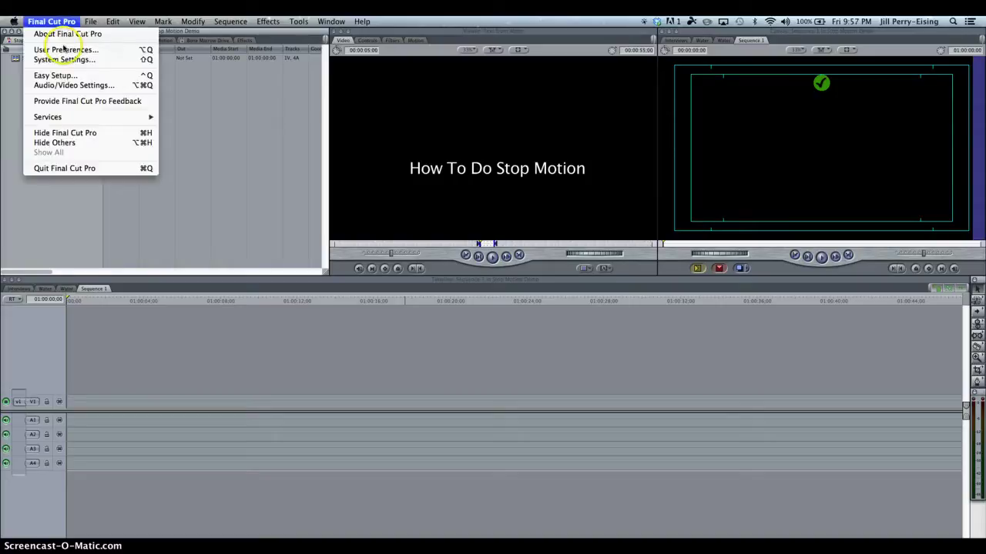
click(63, 50)
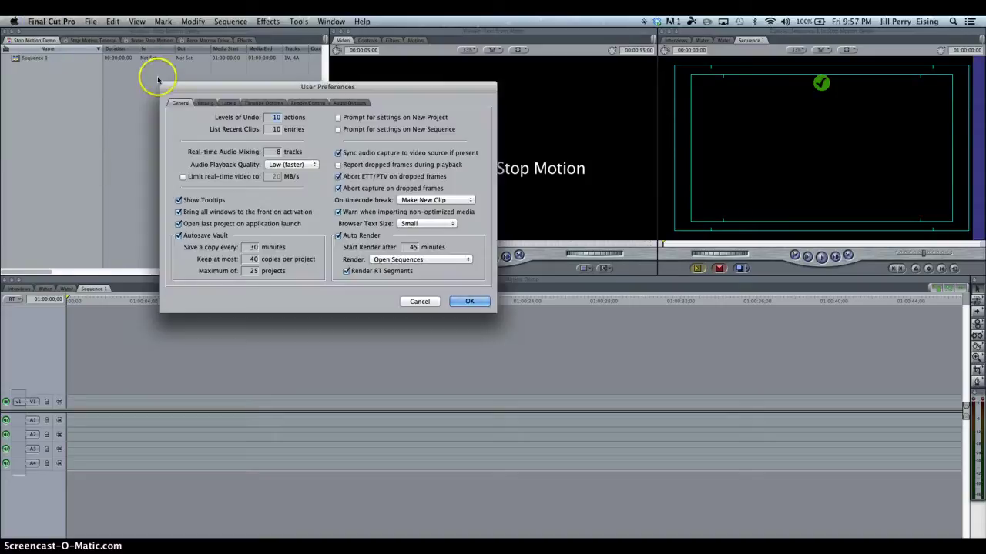
click(208, 103)
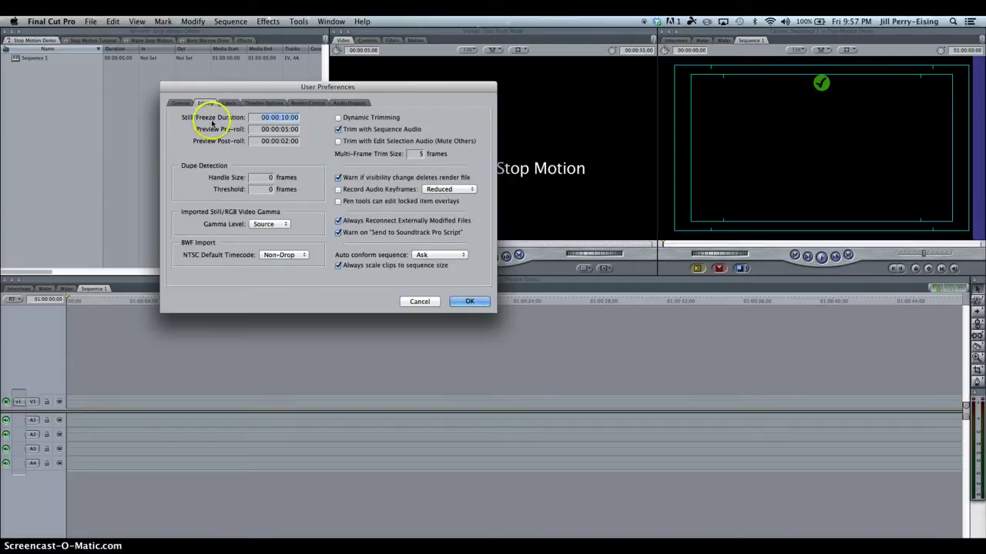
click(296, 117)
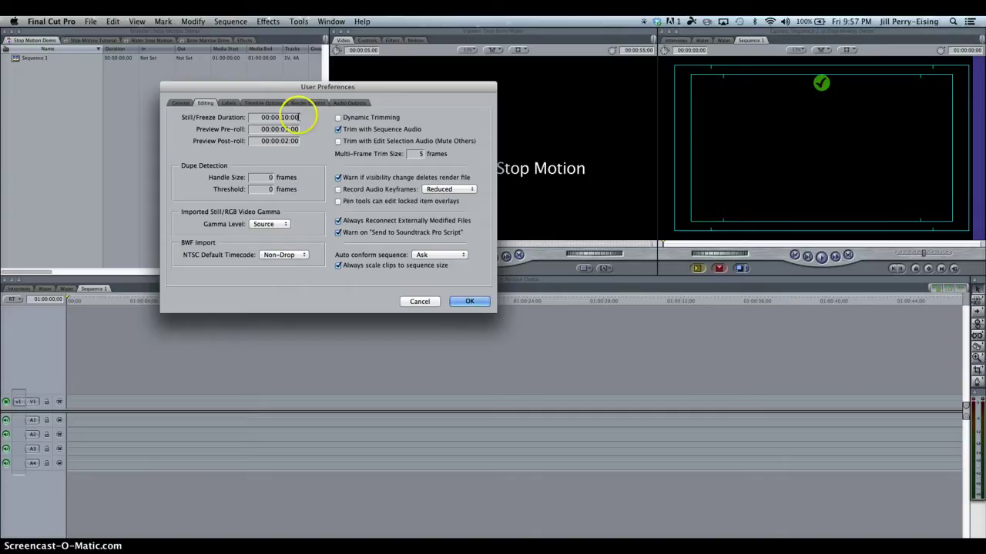
click(298, 116)
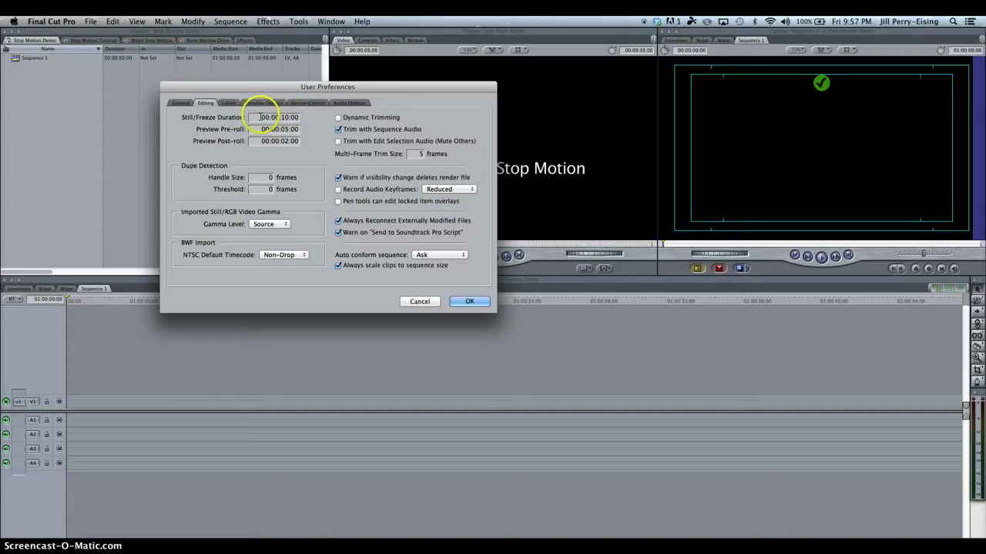
drag(259, 117, 305, 118)
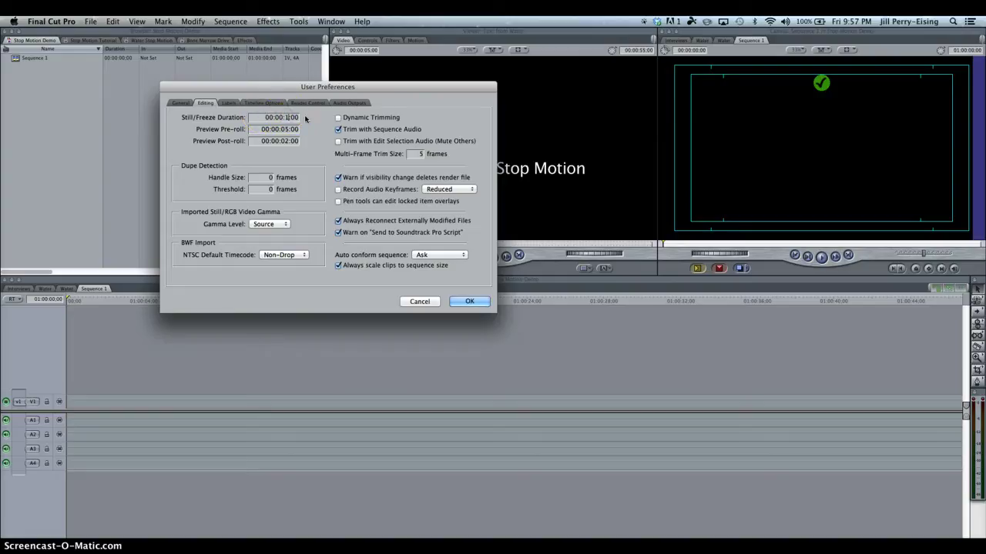
text(00:)
key(BackSpace)
text(8)
click(467, 302)
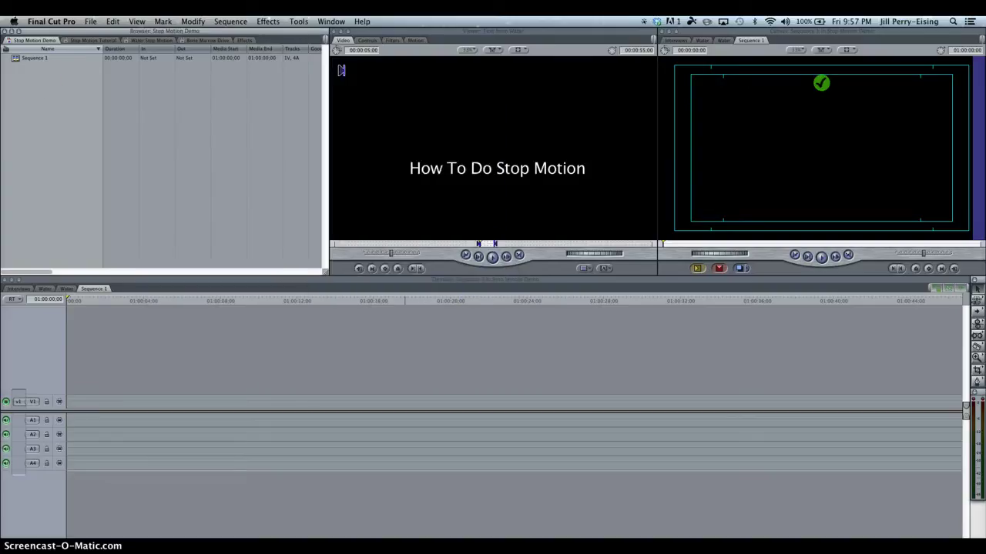
click(91, 21)
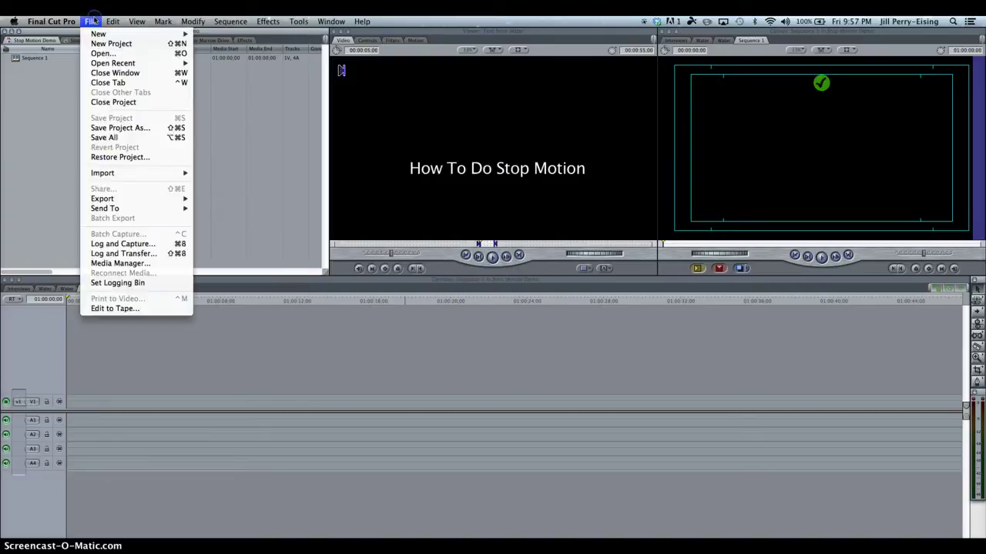
- Save all projects, then re-import the Water Pics folder via a 'water' search and select the bin
click(105, 139)
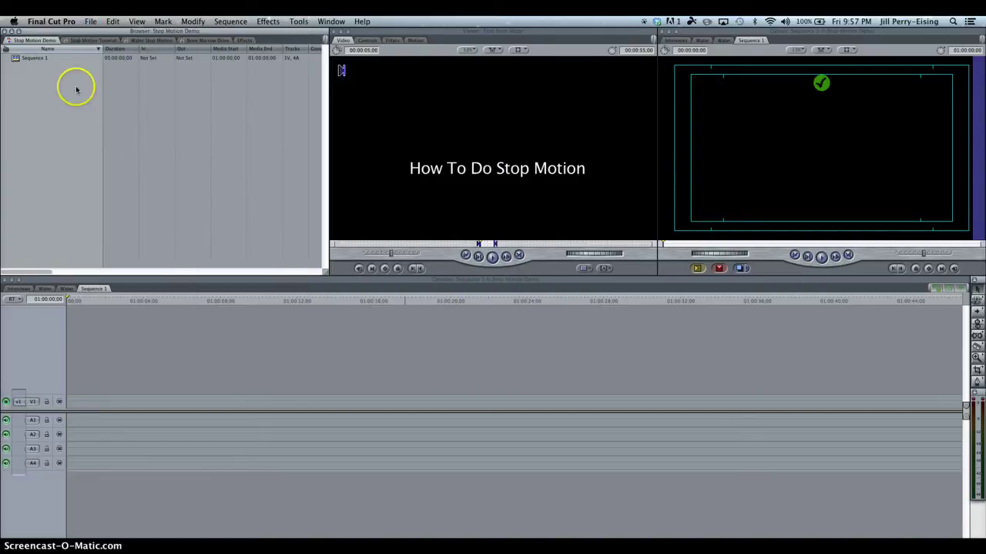
click(92, 21)
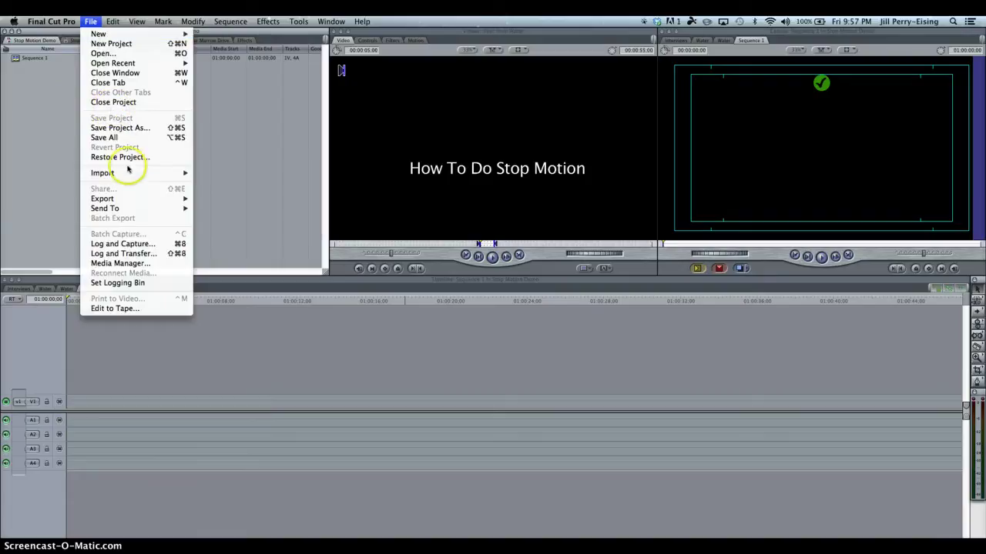
mouse_move(128, 174)
click(218, 182)
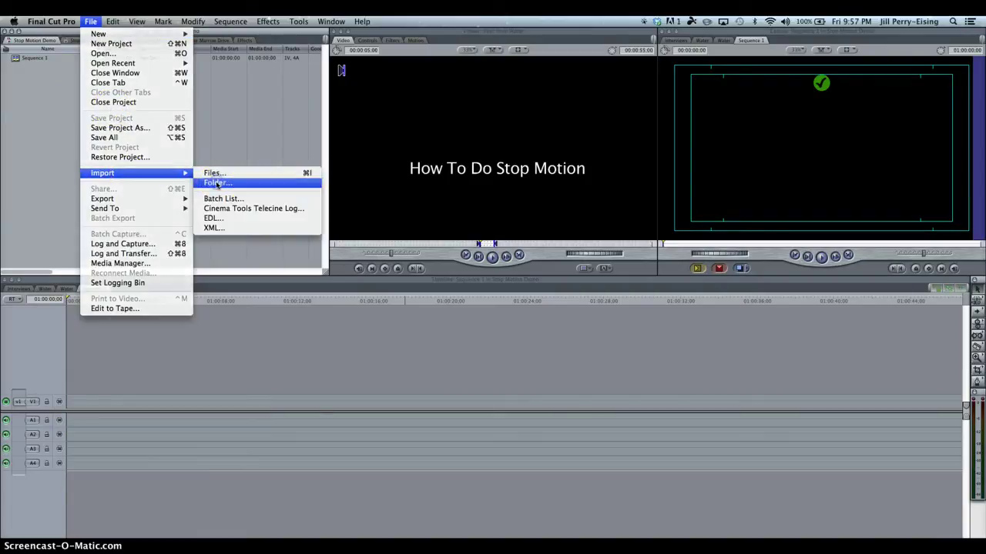
click(590, 142)
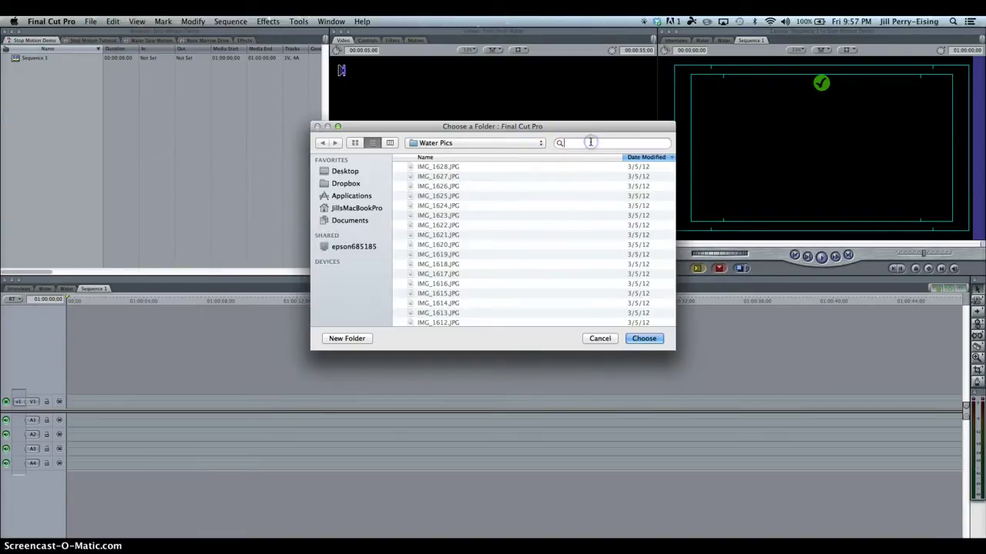
text(water)
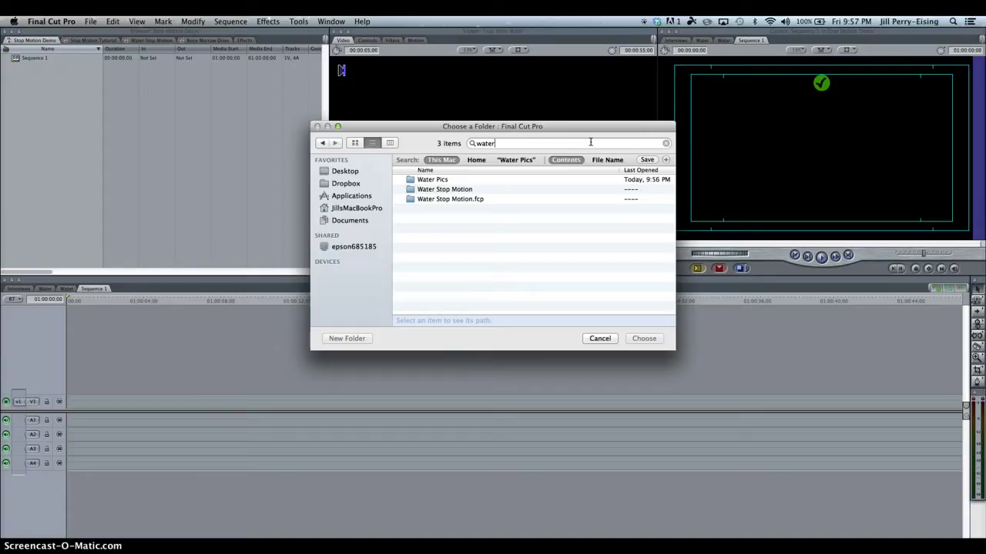
click(423, 180)
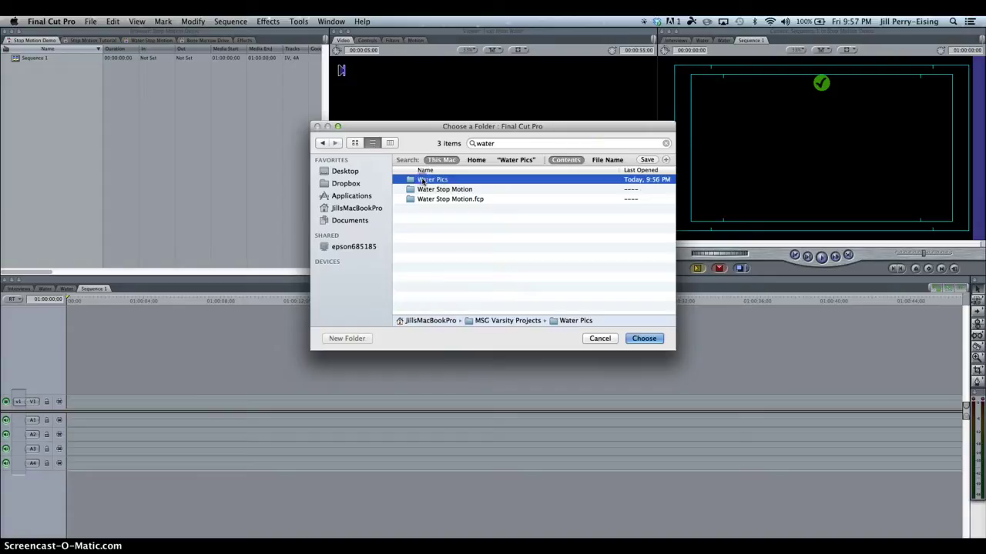
click(647, 340)
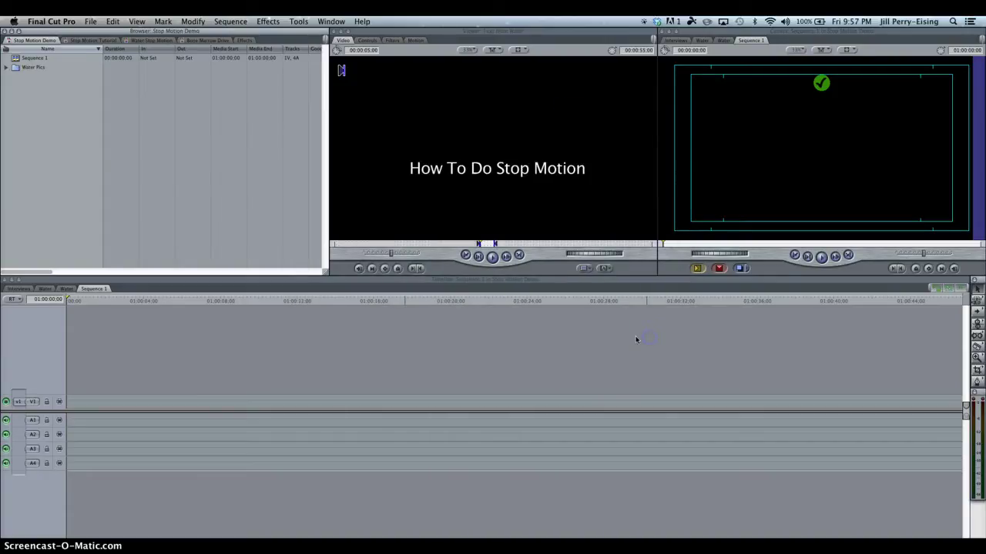
click(34, 67)
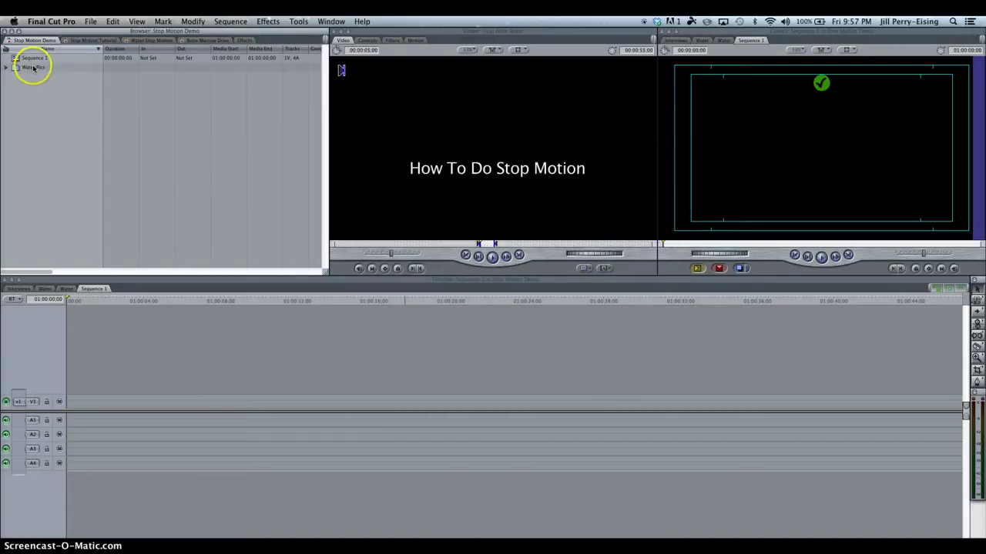
- Drop all Water Pics photos at the start of track V1 and scrub past 01:00:04:16 to preview
double_click(34, 67)
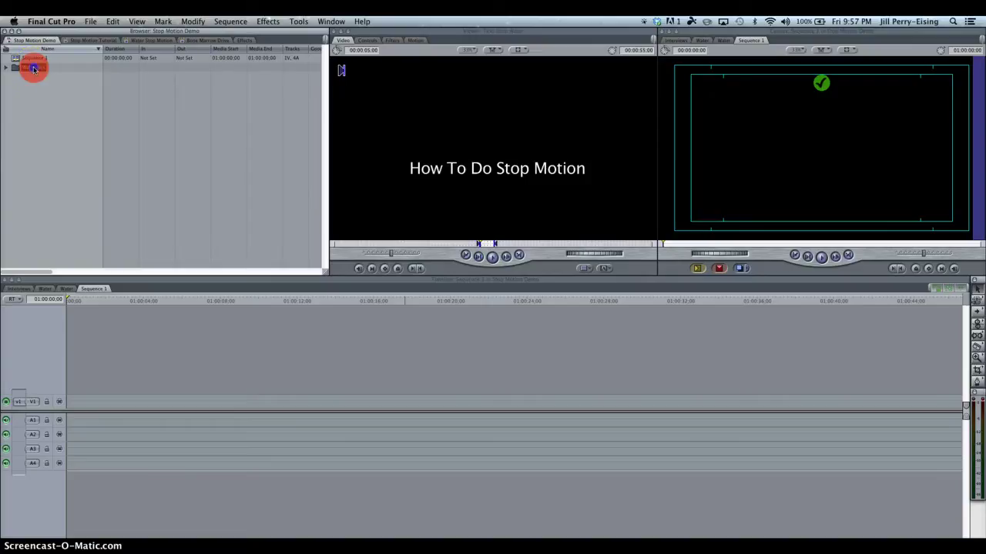
click(62, 171)
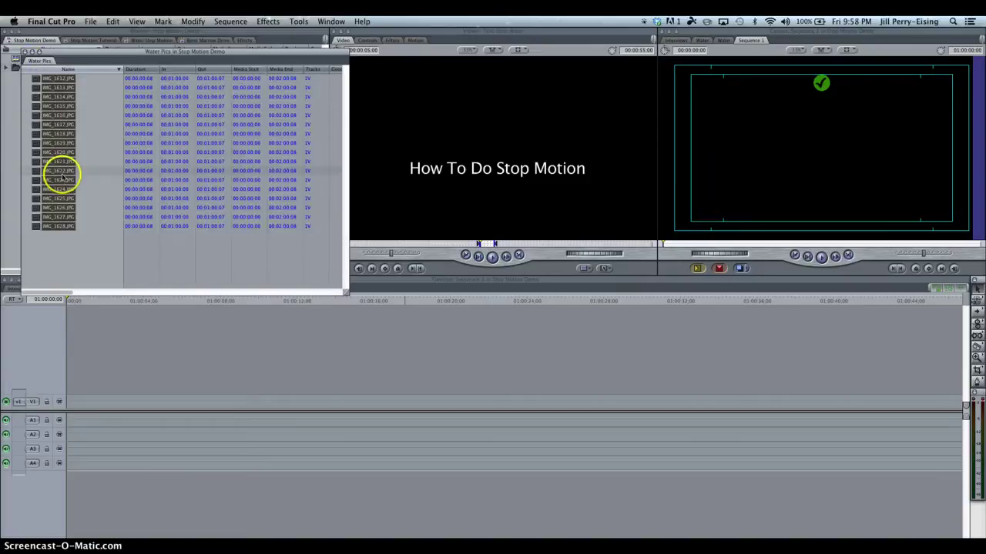
drag(61, 171, 72, 401)
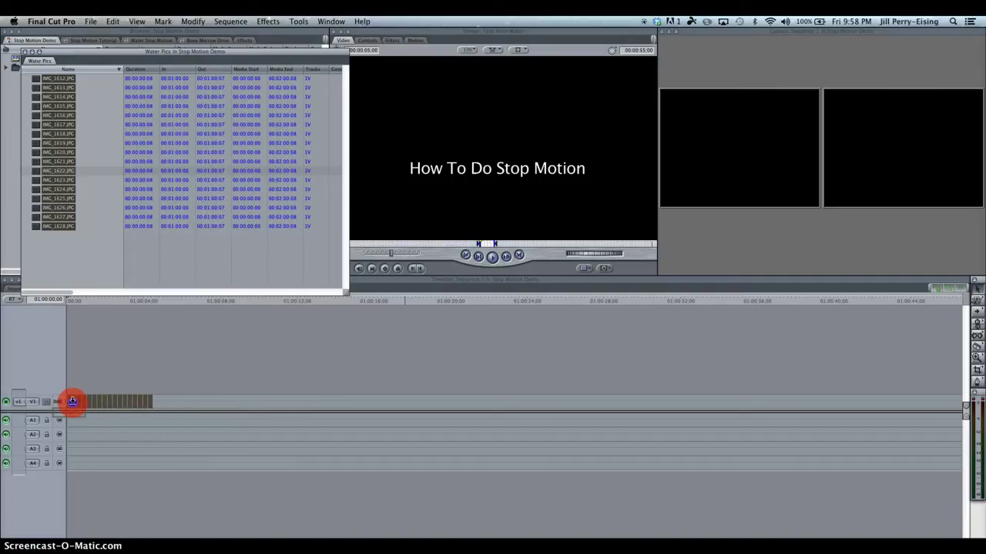
drag(69, 402, 68, 401)
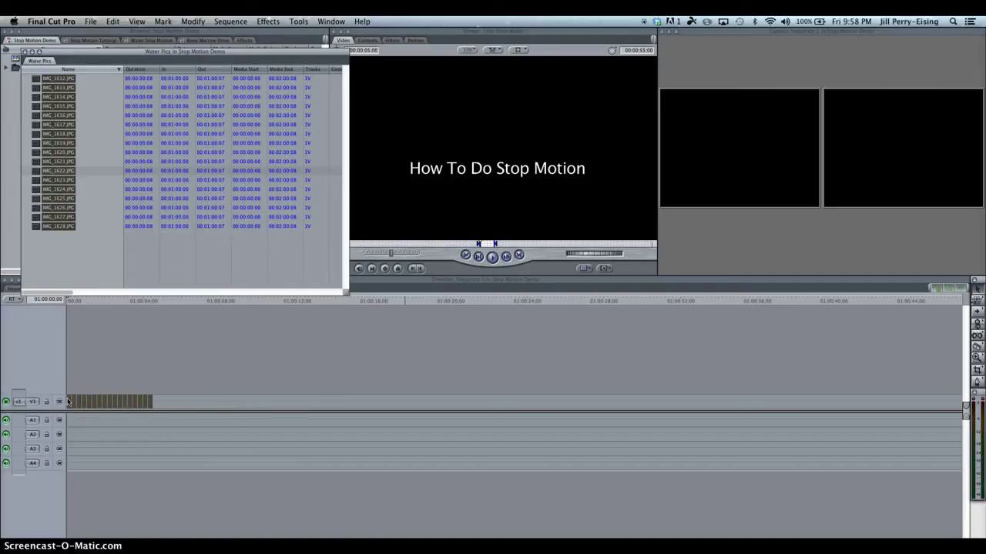
click(178, 299)
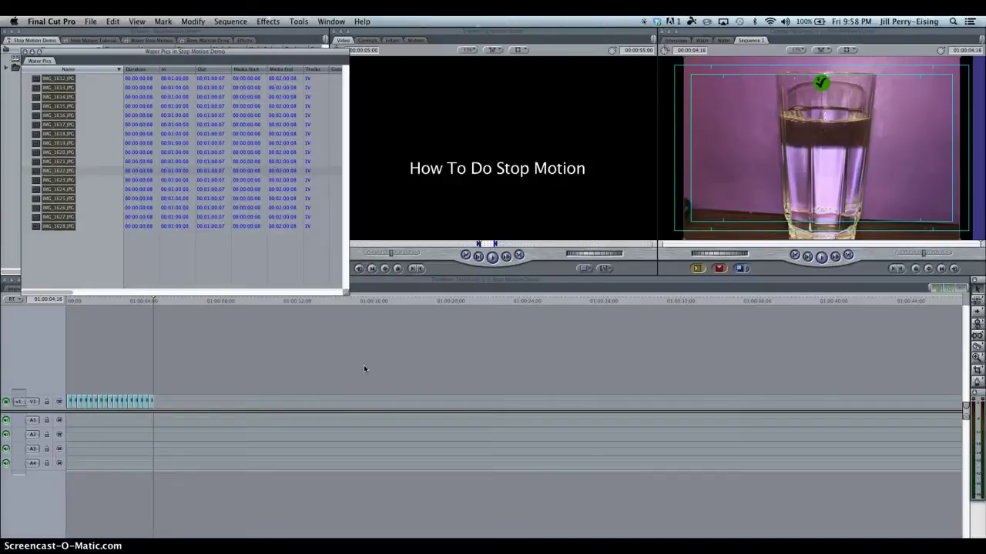
click(403, 300)
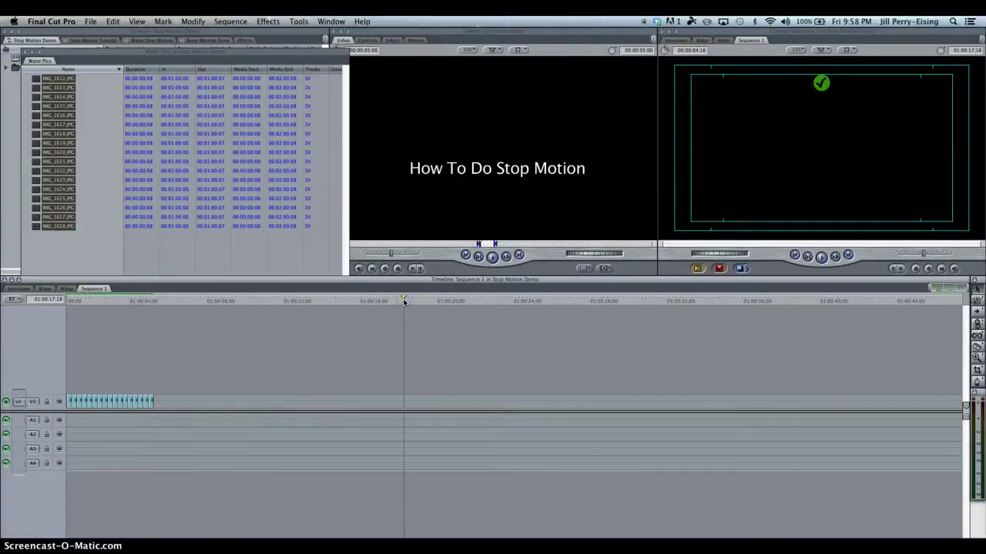
key(Home)
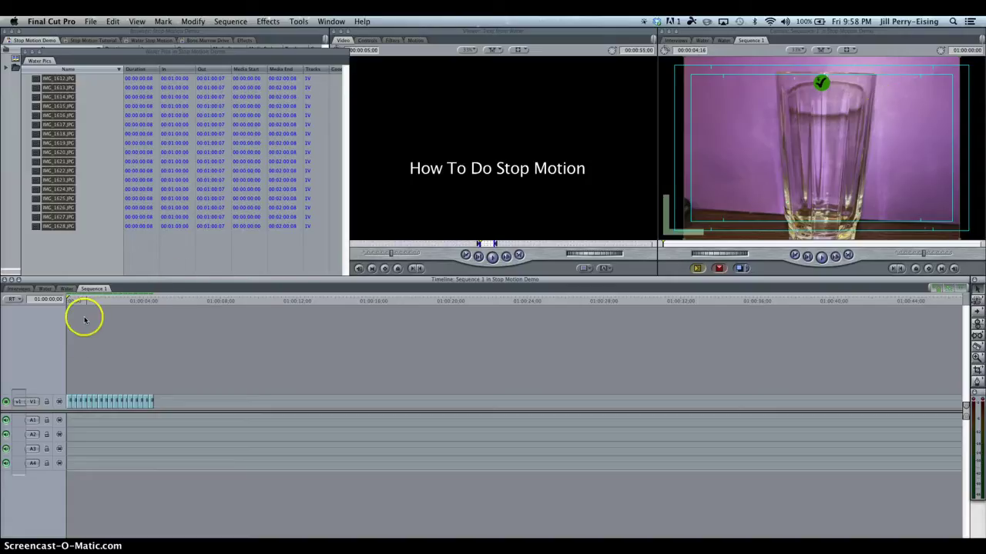
key(space)
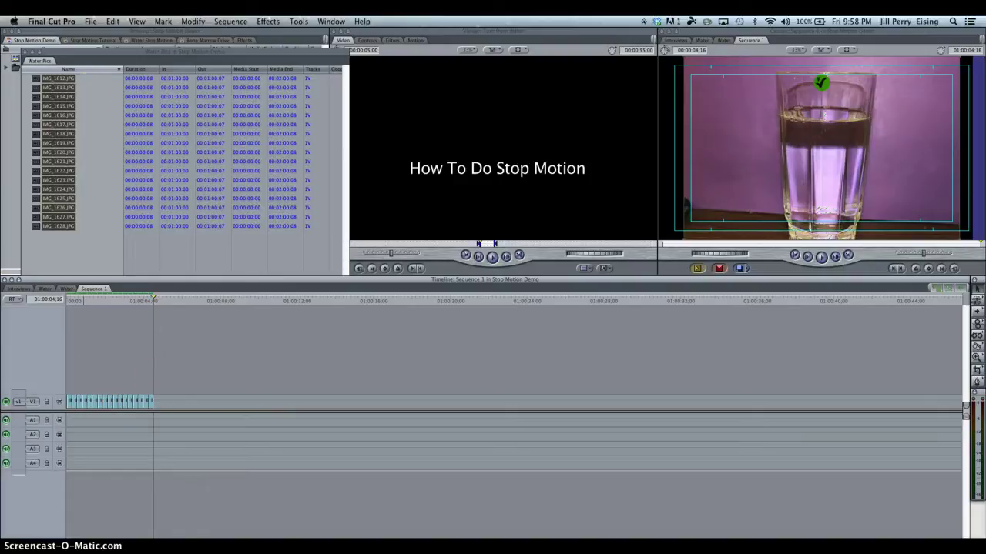
click(64, 22)
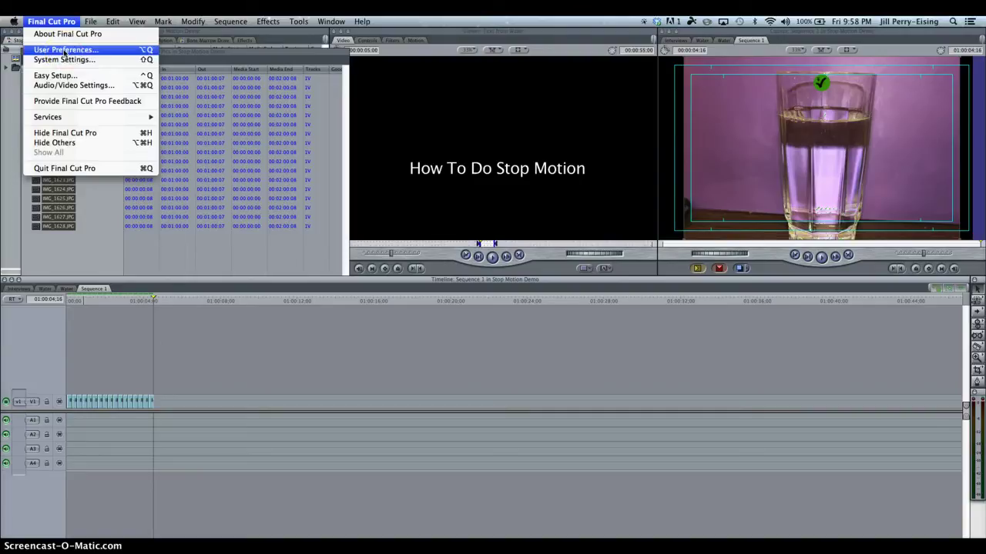
- Select all timeline clips and change their duration from 00:00:00:08 to 00:00:00:04
click(88, 359)
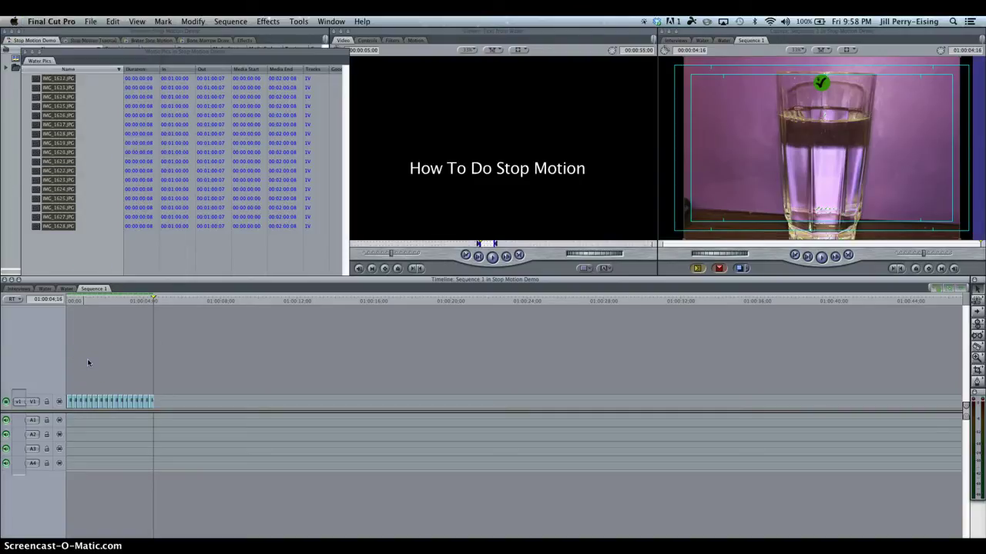
key(super+a)
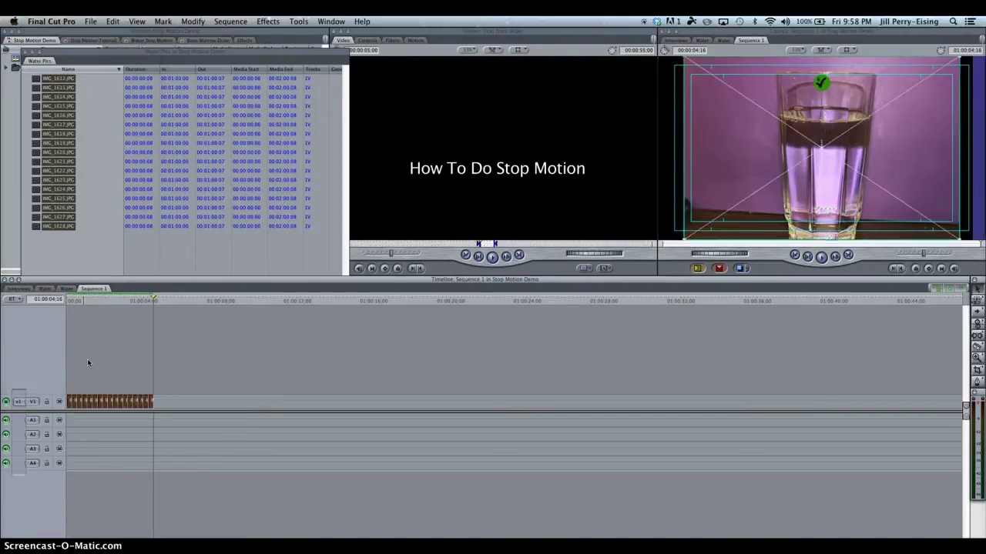
right_click(119, 400)
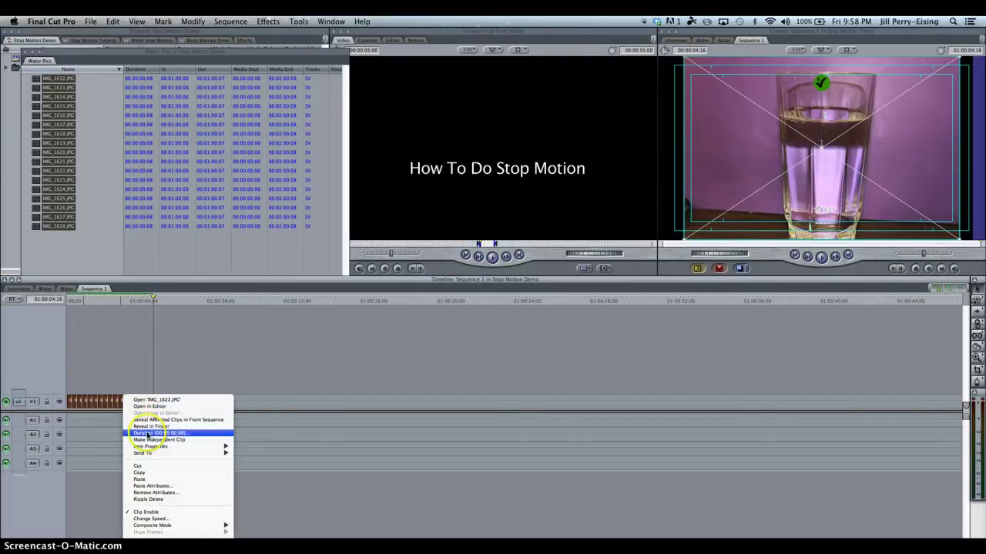
click(132, 432)
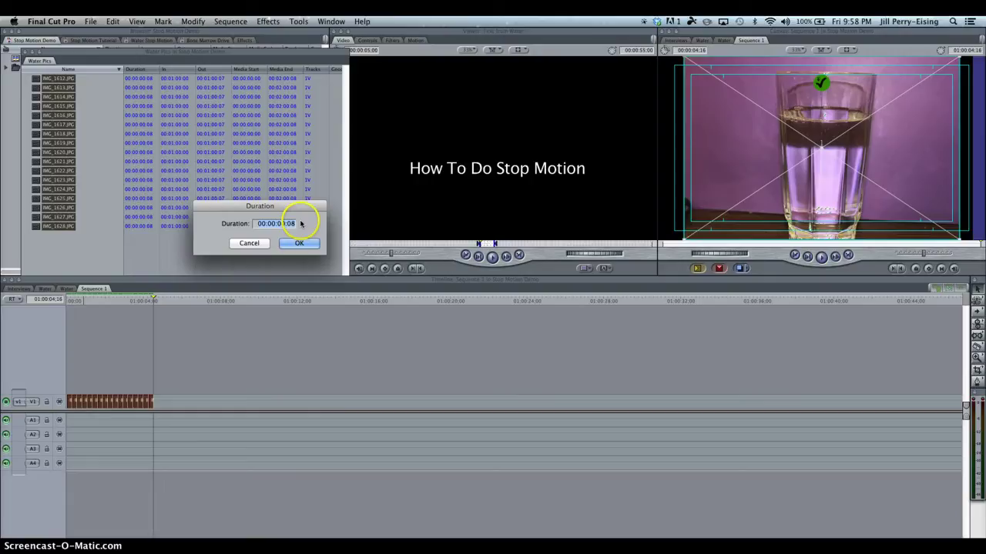
click(308, 221)
click(292, 223)
key(BackSpace)
text(4)
click(299, 244)
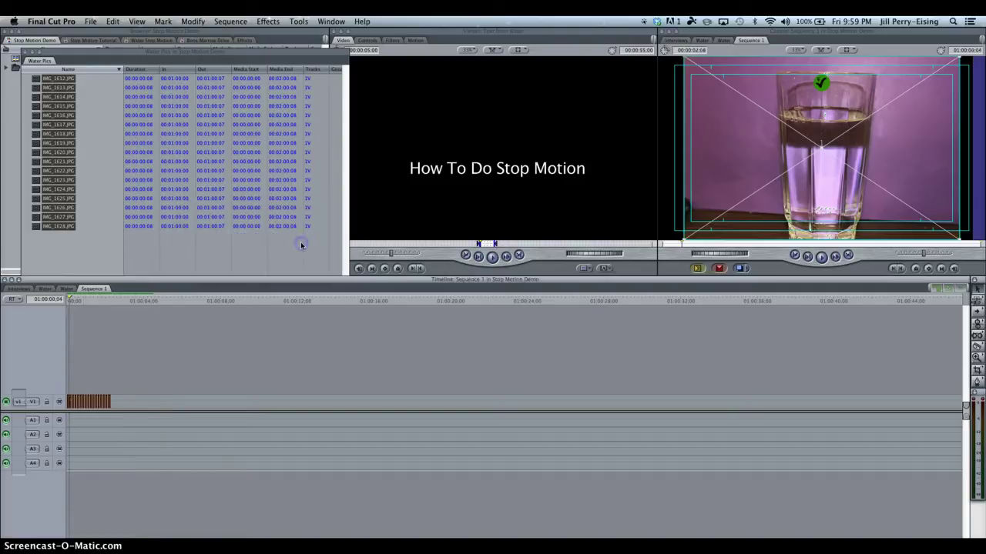
drag(140, 394, 97, 401)
click(96, 301)
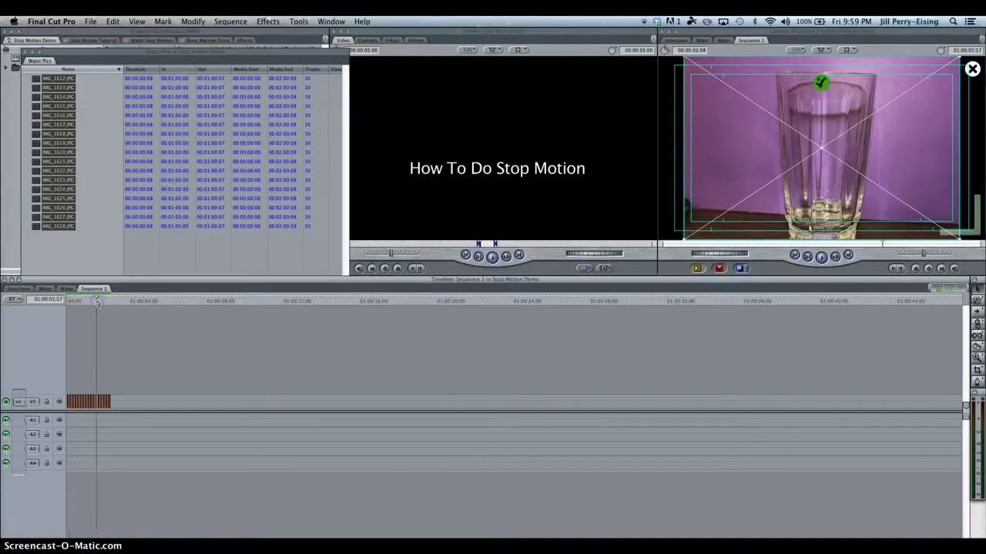
key(Home)
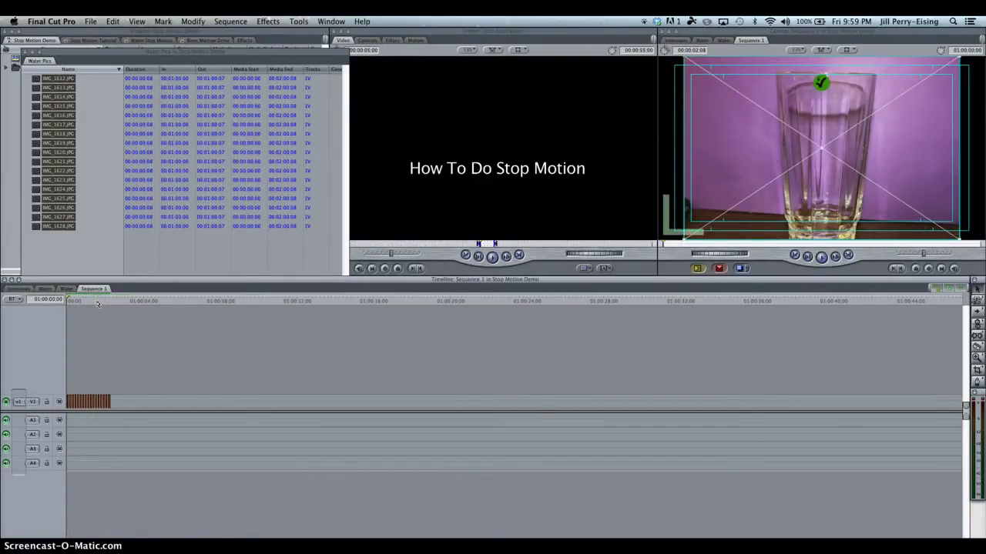
mouse_move(97, 304)
mouse_down()
mouse_move(84, 378)
mouse_move(755, 112)
mouse_up()
key(space)
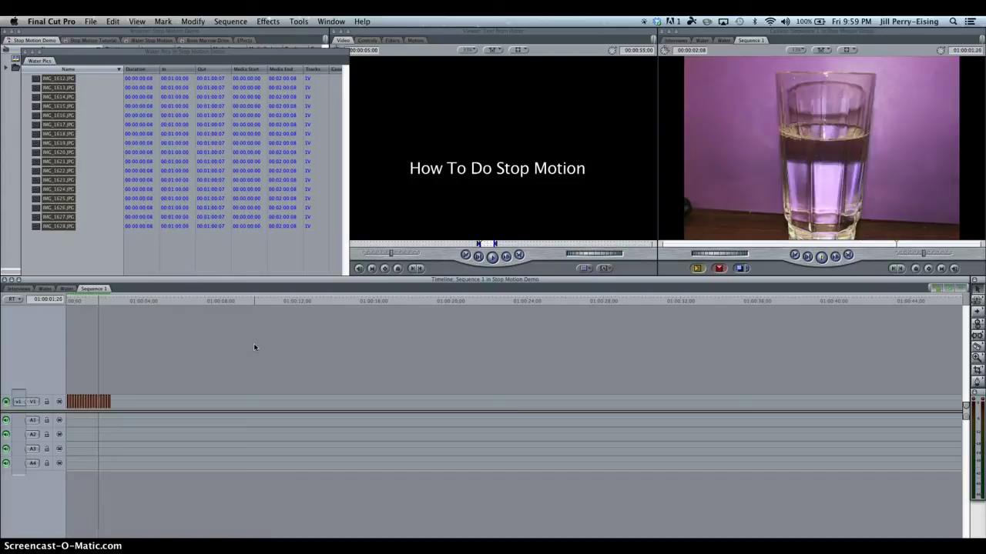